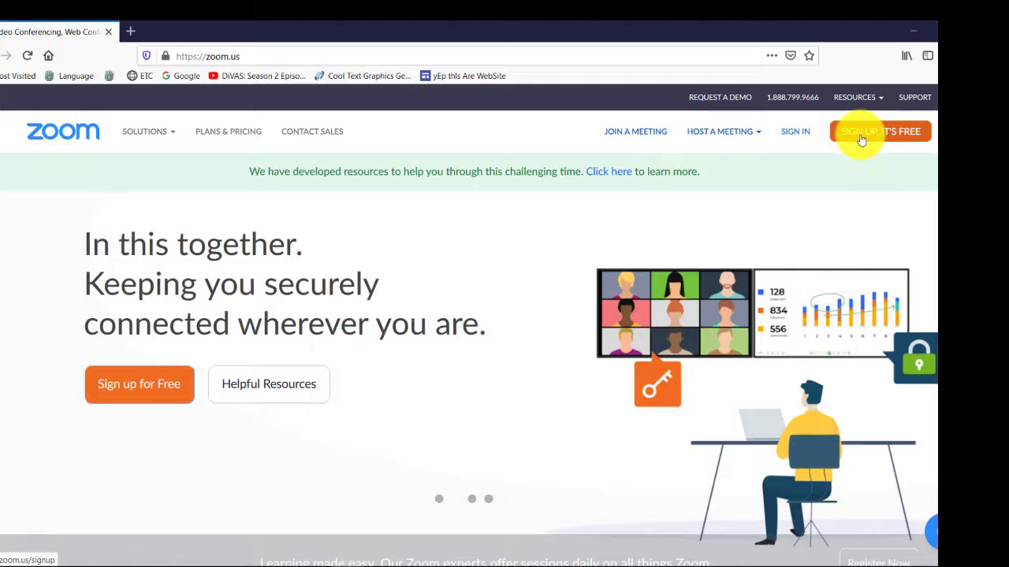
# - Start the free Zoom sign-up and enter April 1, 1900 as the birth date
pyautogui.click(861, 140)
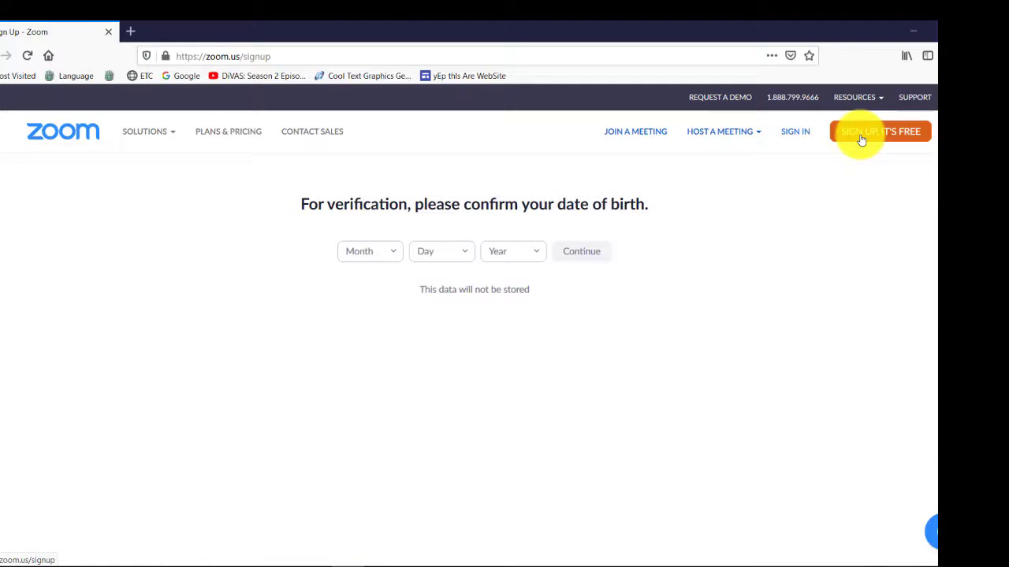
pyautogui.click(395, 260)
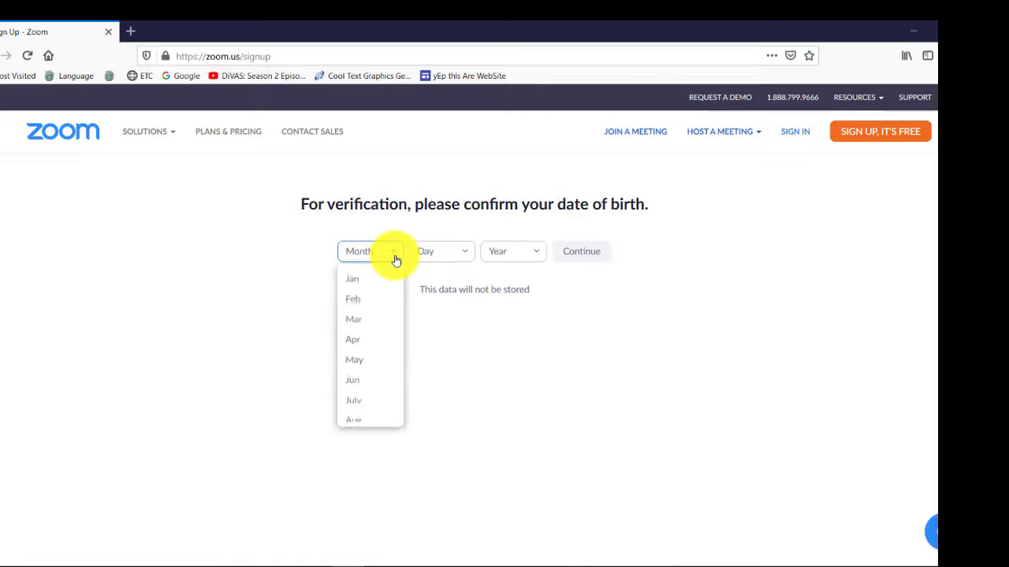
pyautogui.click(367, 341)
pyautogui.click(444, 261)
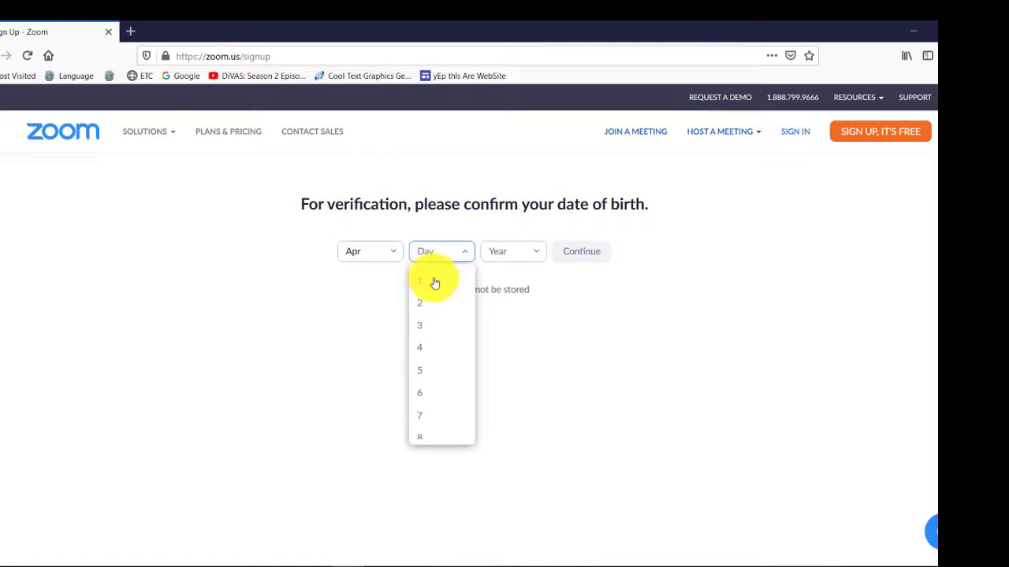
pyautogui.click(434, 283)
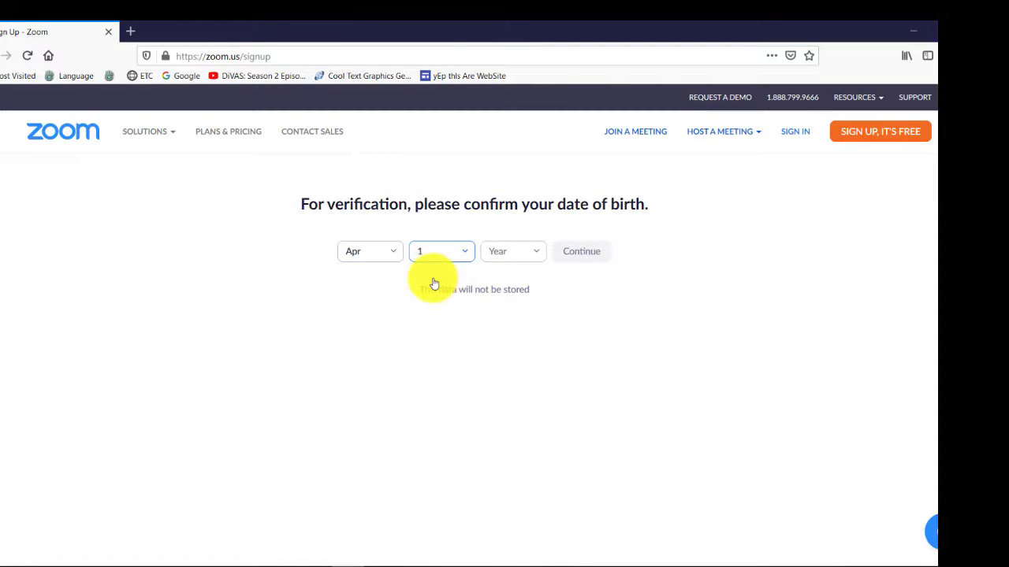
pyautogui.click(520, 257)
pyautogui.scroll(-15, 508, 309)
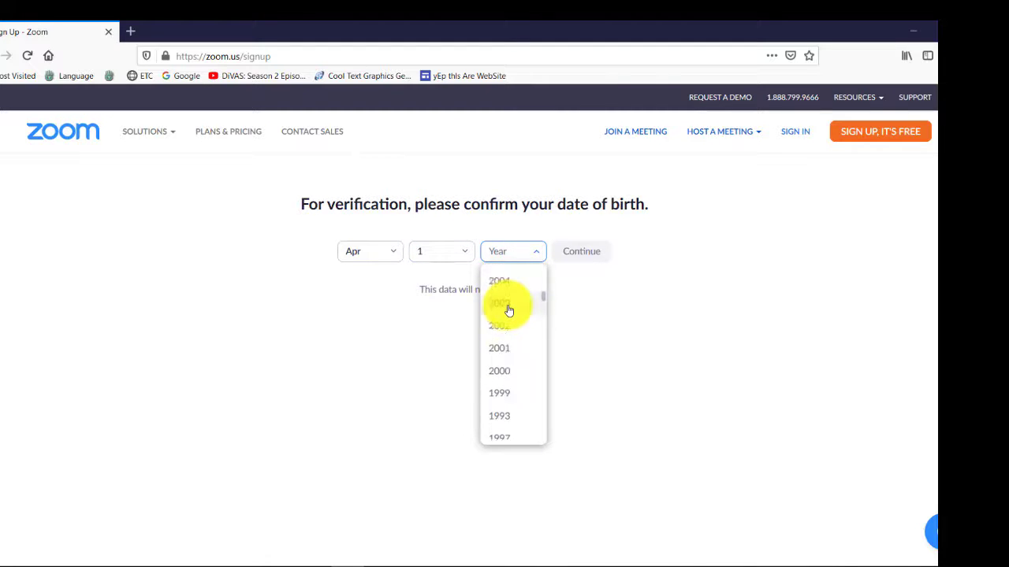
pyautogui.scroll(-20, 508, 312)
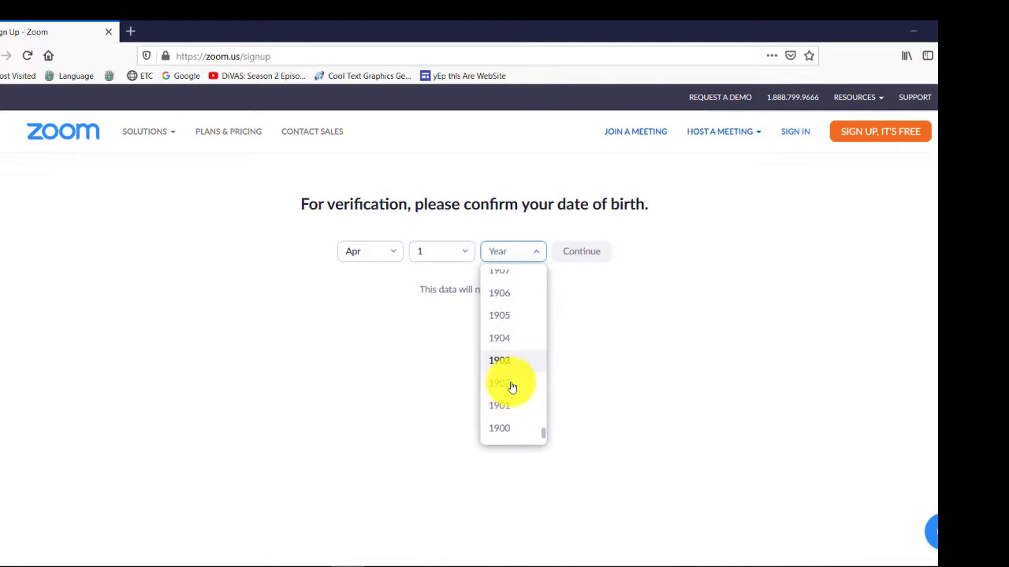
pyautogui.click(510, 429)
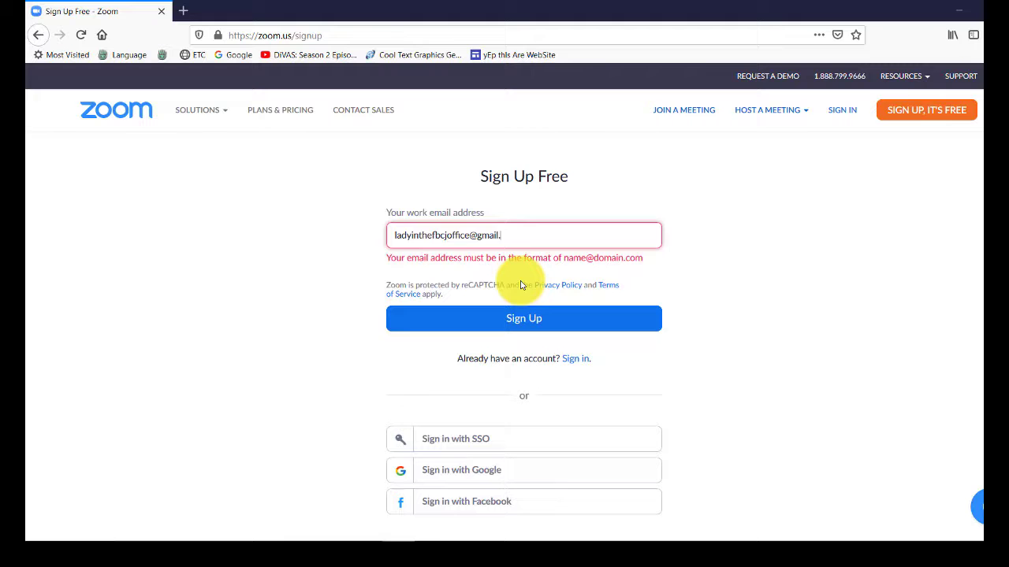
# - Complete the Gmail address, submit the sign-up, and open Gmail in a new tab
pyautogui.write('com')
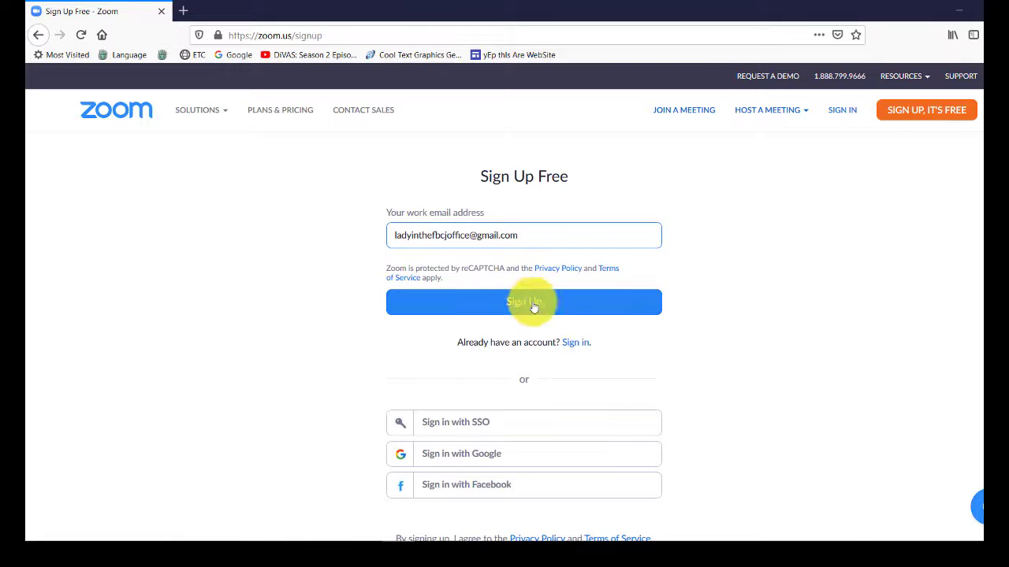
pyautogui.click(538, 315)
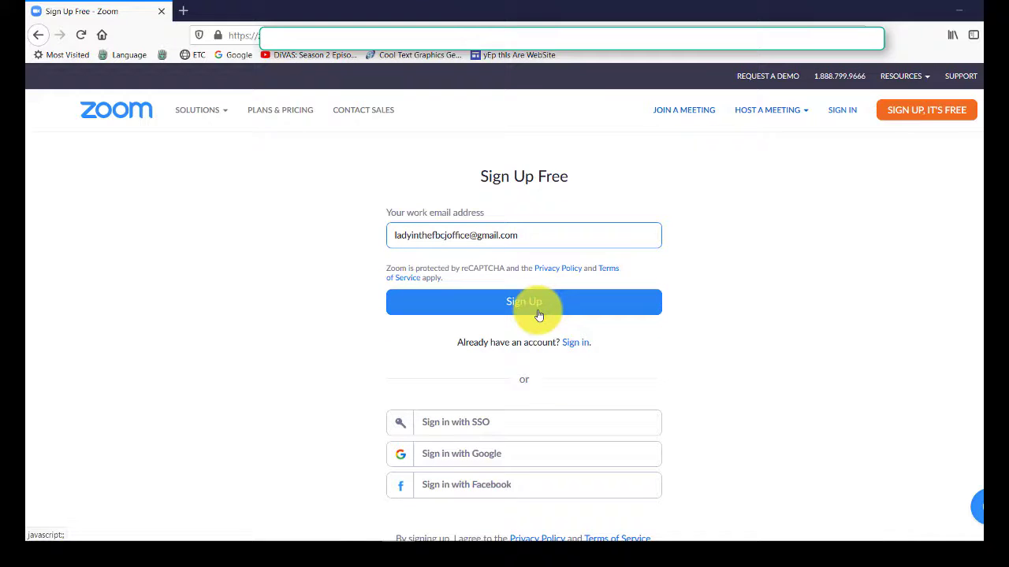
pyautogui.click(539, 315)
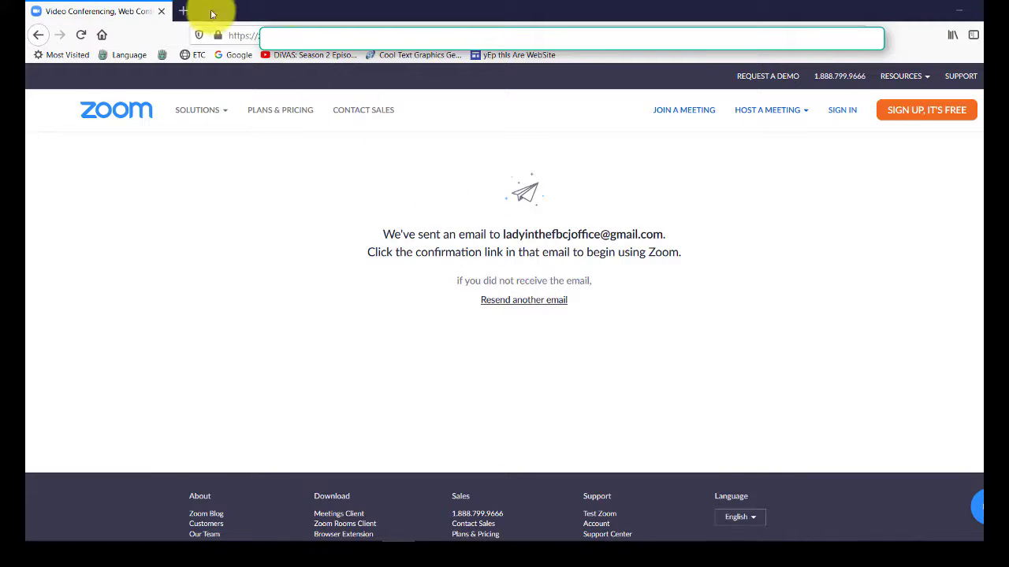
pyautogui.click(184, 11)
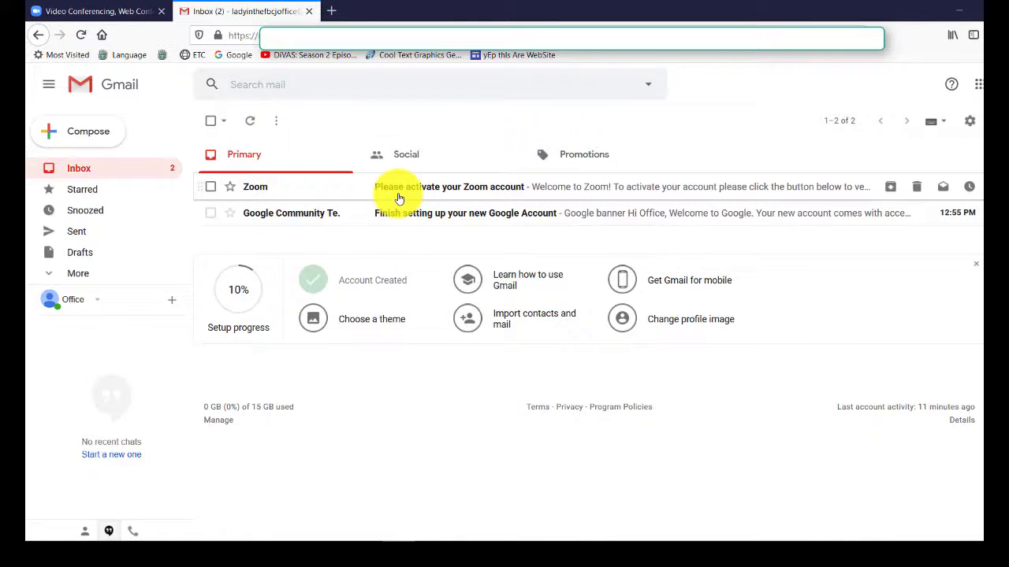
# - Open the 'Please activate your Zoom account' email and follow its Activate Account link
pyautogui.click(399, 199)
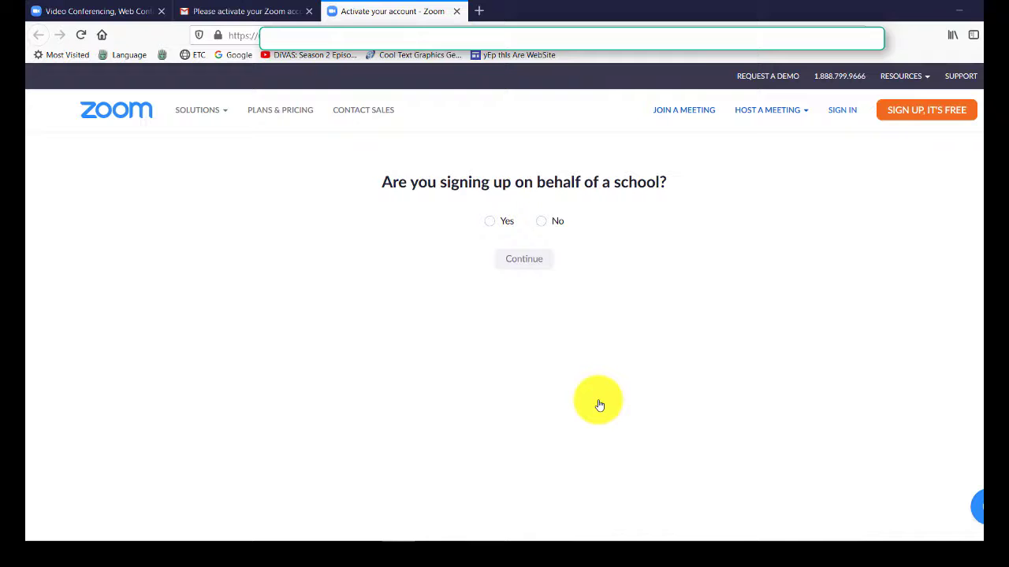
# - Answer No to the school question, then enter the first name, last name and matching passwords
pyautogui.click(543, 226)
pyautogui.click(543, 260)
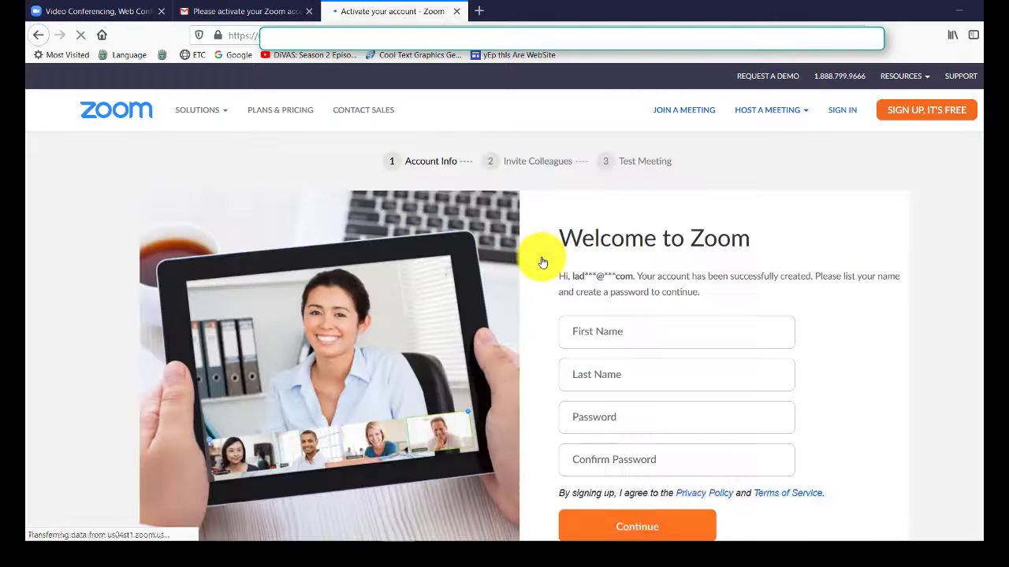
pyautogui.click(603, 330)
pyautogui.write('Lady in the')
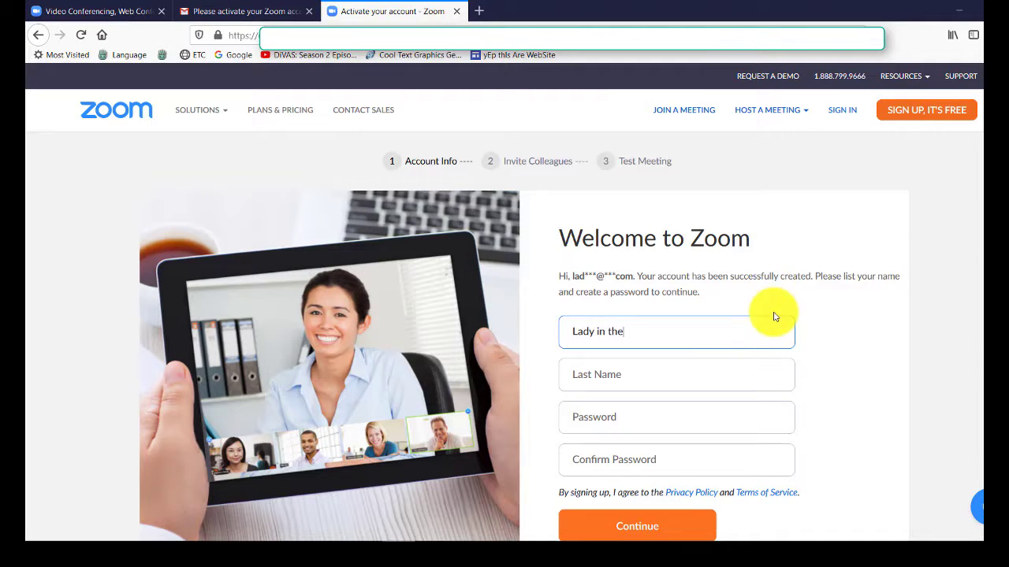
pyautogui.click(705, 372)
pyautogui.write('FBCJ Office')
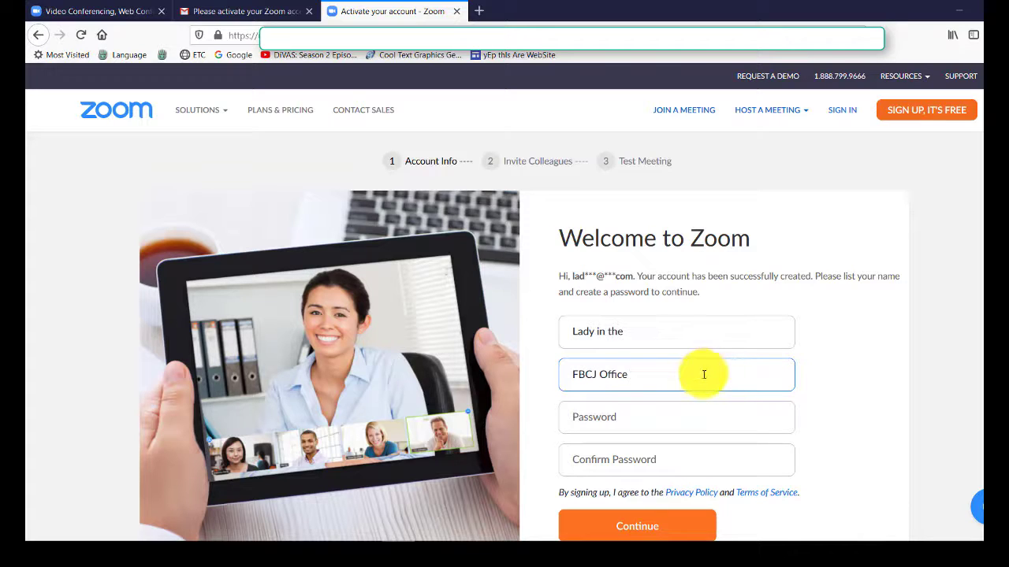
pyautogui.click(693, 419)
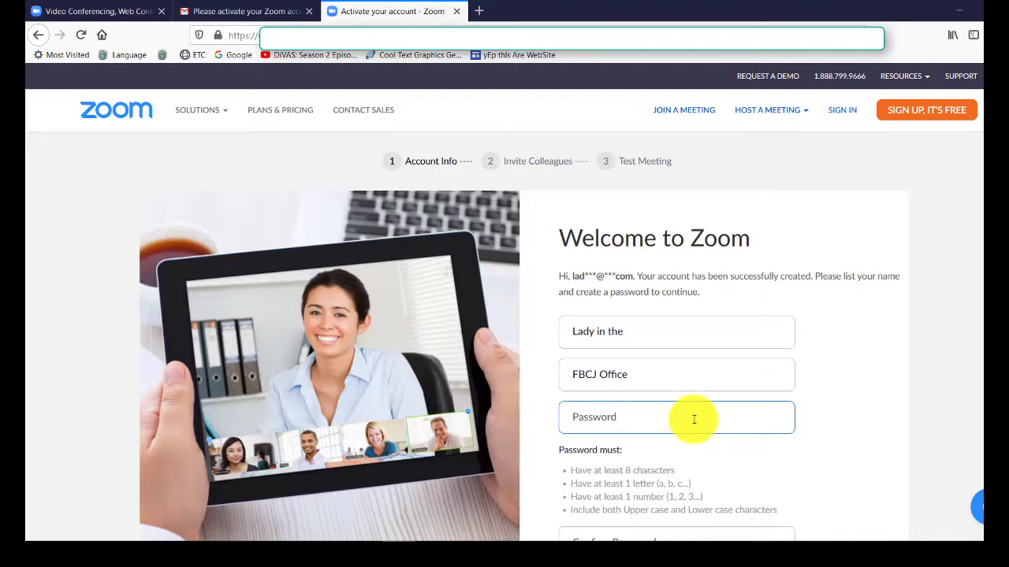
pyautogui.write('a')
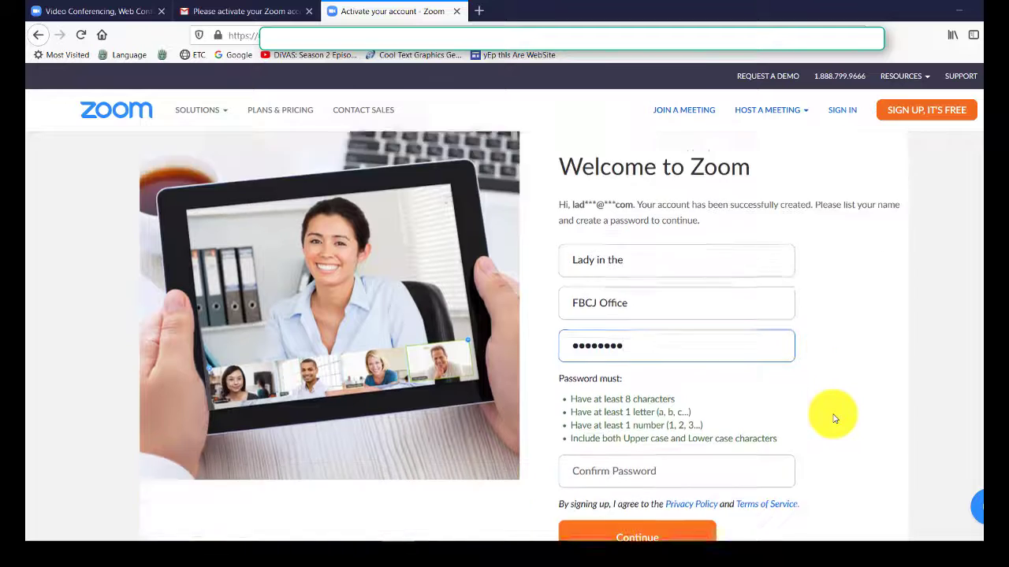
pyautogui.scroll(-5, 827, 416)
pyautogui.click(668, 338)
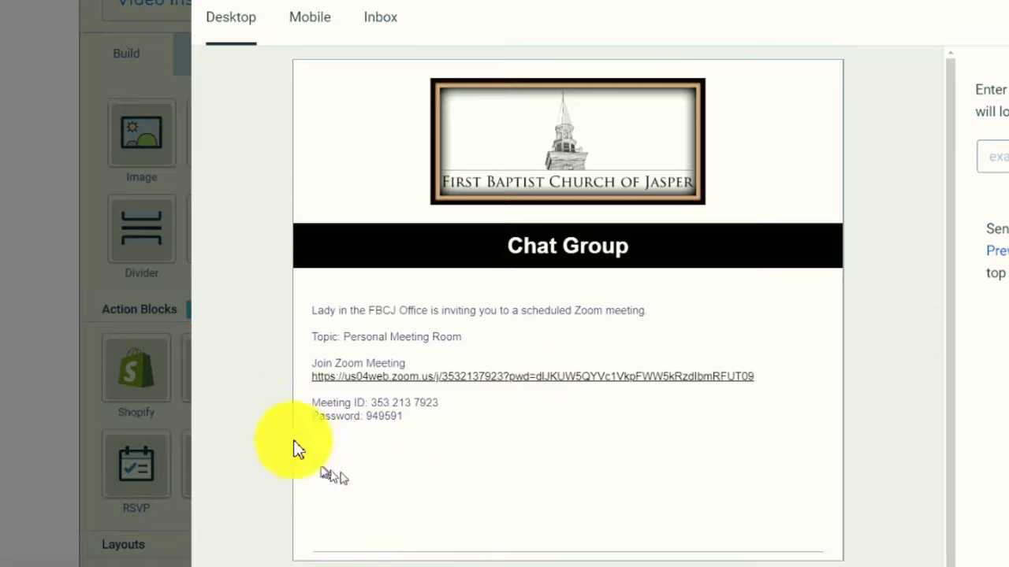
# - Switch the 'Chat Group' newsletter preview to the Mobile layout
pyautogui.click(326, 24)
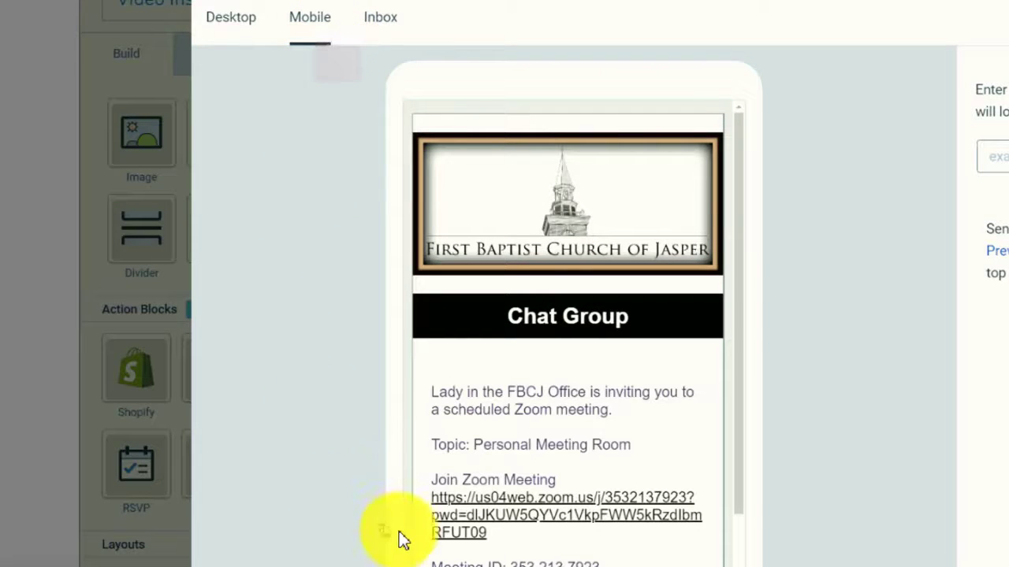
# - Follow the Join Zoom Meeting link and let the browser open the Zoom Meetings app
pyautogui.click(522, 526)
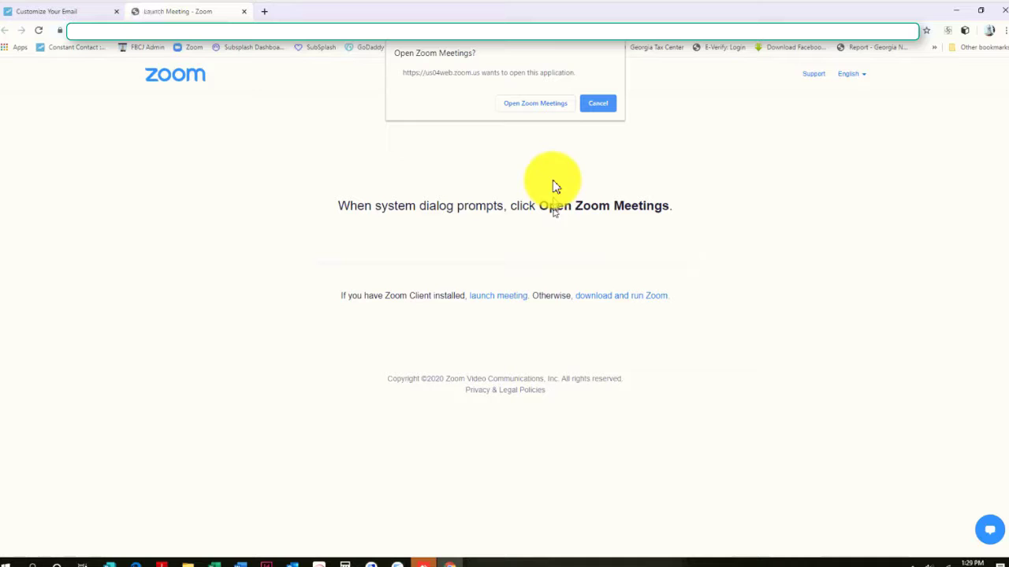
pyautogui.click(537, 104)
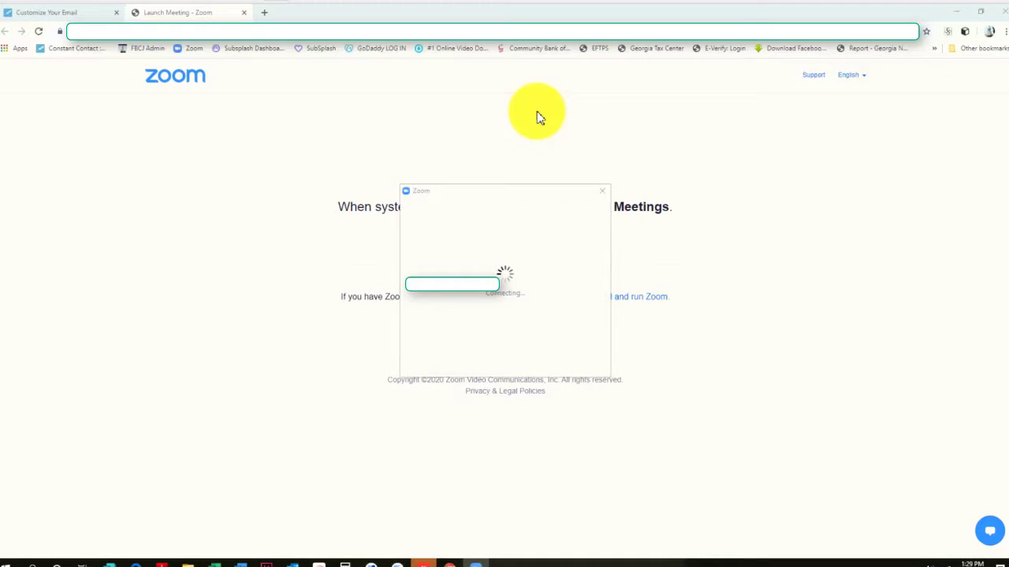